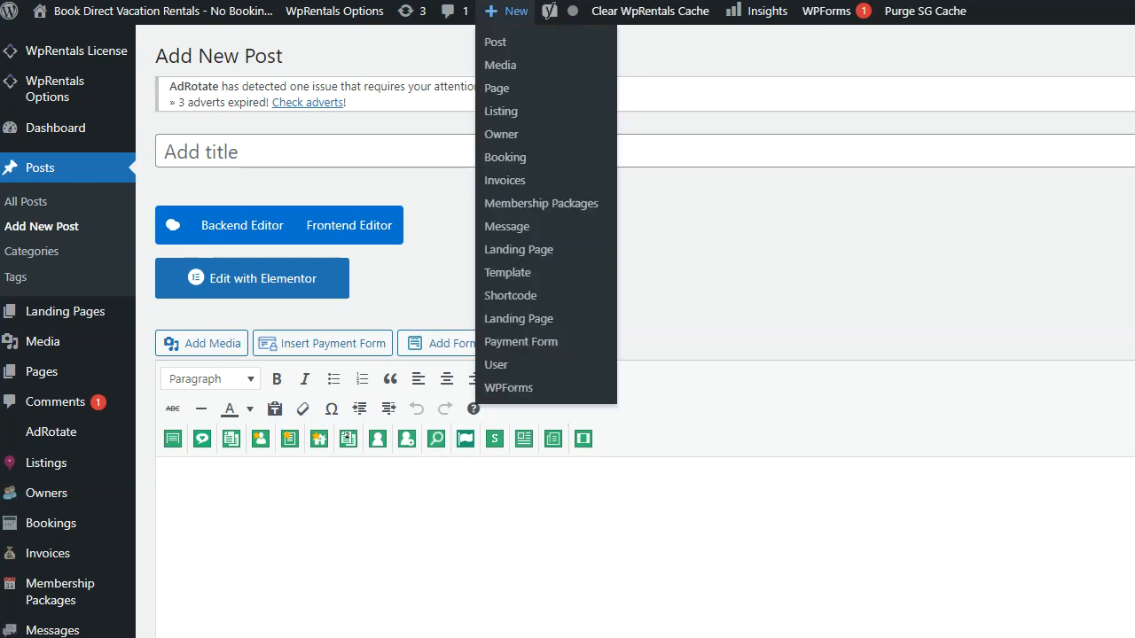
# Step: Enter the text "as you type" in the body of the new post
pyautogui.click(257, 152)
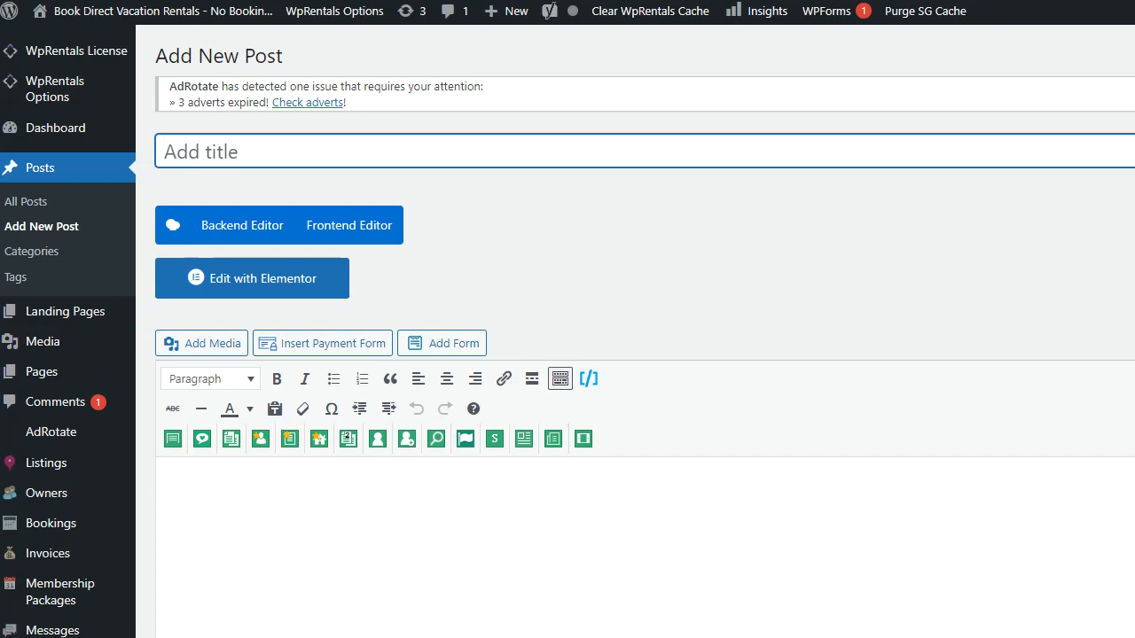
pyautogui.click(166, 491)
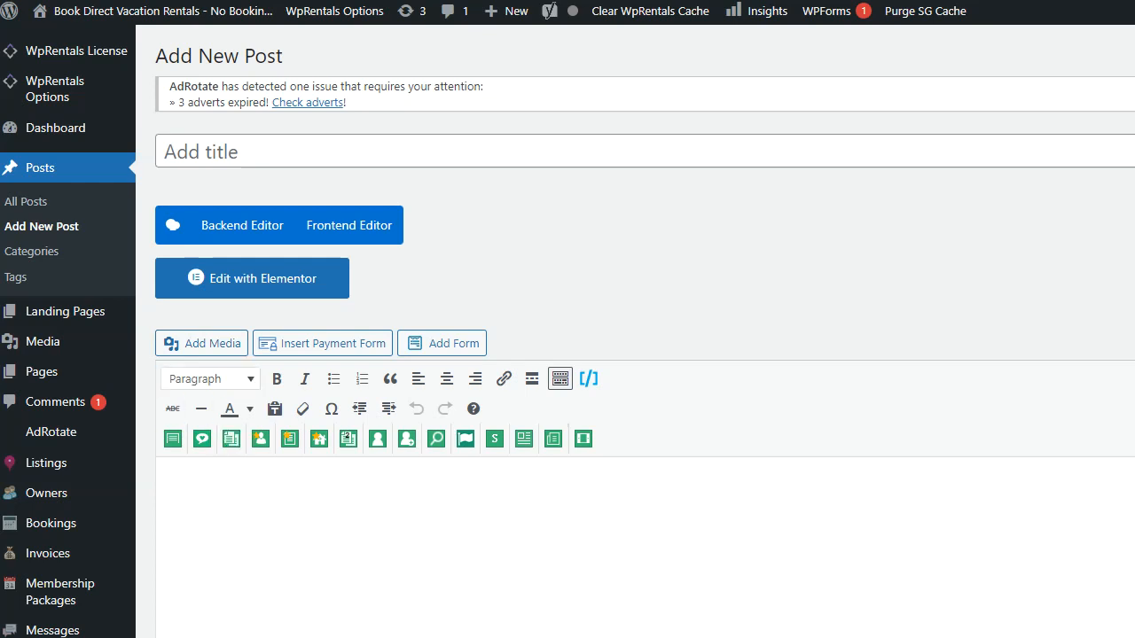
pyautogui.write('as you type')
# Step: Select the text "as you type" and look through the heading levels among its paragraph formats without applying one
pyautogui.hotkey('shift', 'Left')
pyautogui.hotkey('shift', 'Left')
pyautogui.hotkey('shift', 'Left')
pyautogui.hotkey('shift', 'Left')
pyautogui.hotkey('shift', 'Left')
pyautogui.hotkey('shift', 'Left')
pyautogui.hotkey('shift', 'Left')
pyautogui.hotkey('shift', 'Left')
pyautogui.hotkey('shift', 'Left')
pyautogui.hotkey('shift', 'Left')
pyautogui.hotkey('shift', 'Left')
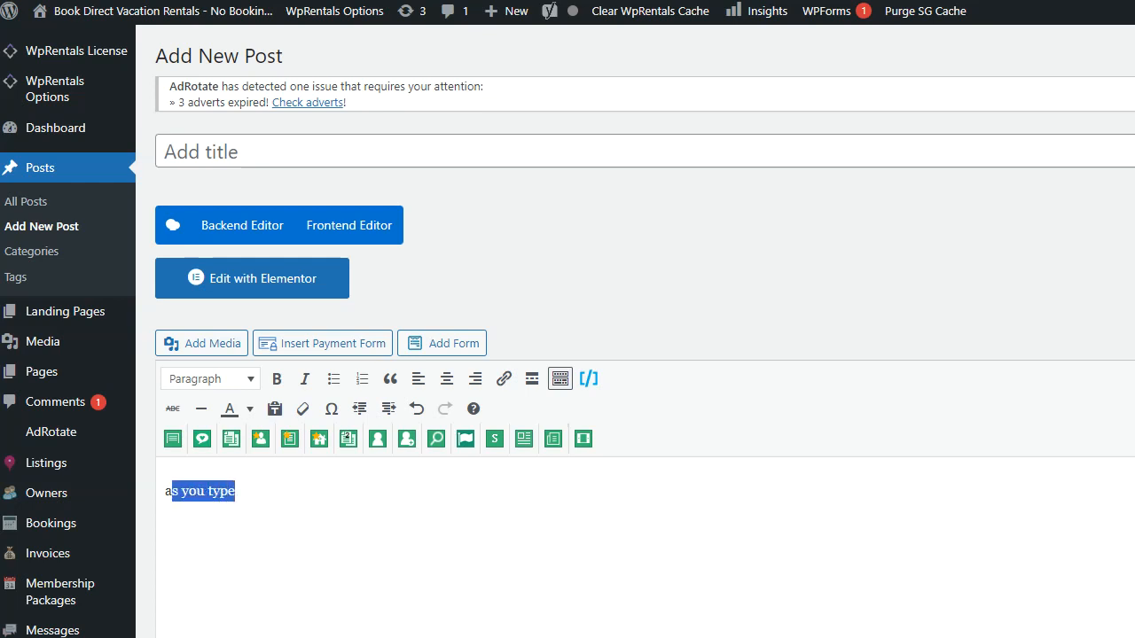
pyautogui.hotkey('alt', 'F10')
pyautogui.press('Down')
pyautogui.press('Down')
pyautogui.press('Down')
pyautogui.press('Down')
pyautogui.press('Down')
pyautogui.press('Down')
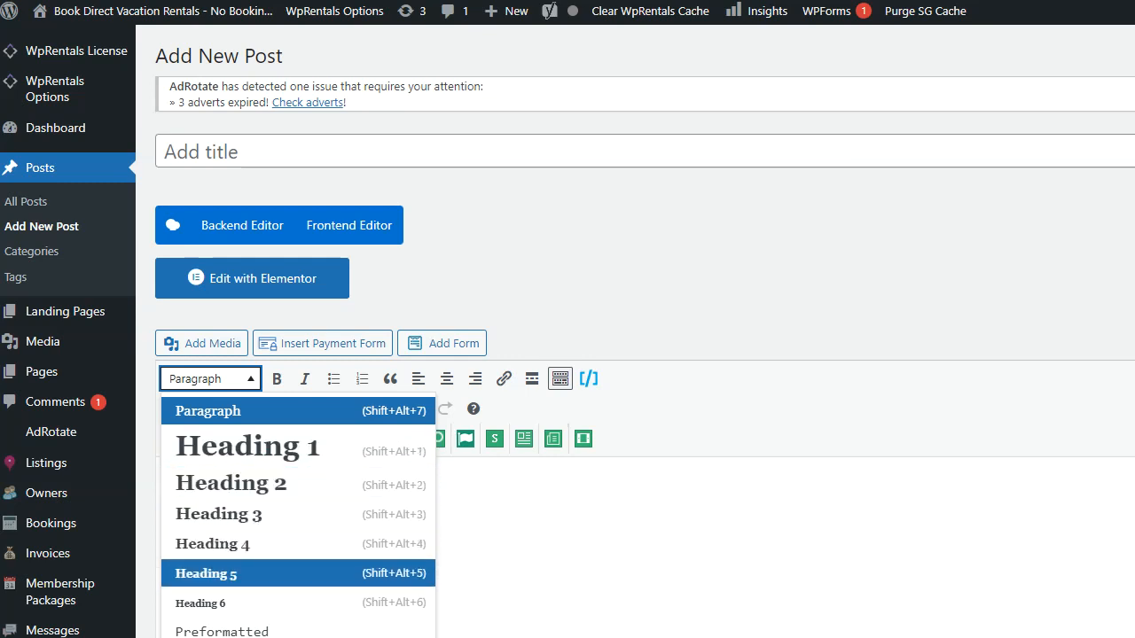
pyautogui.press('Up')
pyautogui.press('Up')
pyautogui.press('Up')
pyautogui.press('Up')
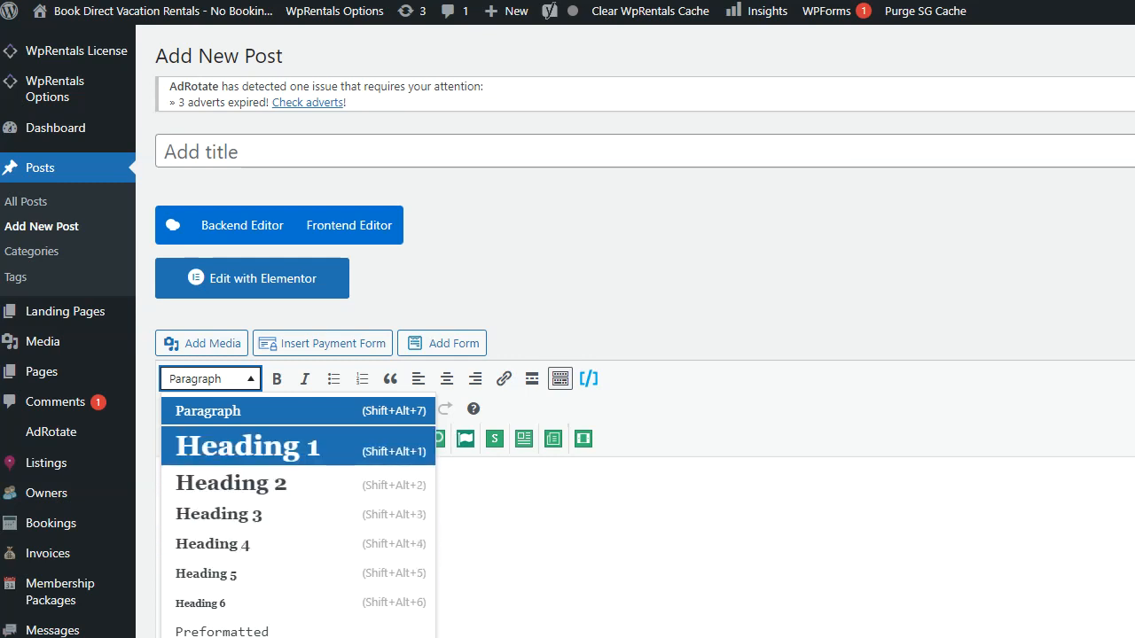
# Step: Make the text "as you type" bold and italic
pyautogui.click(277, 379)
pyautogui.click(247, 491)
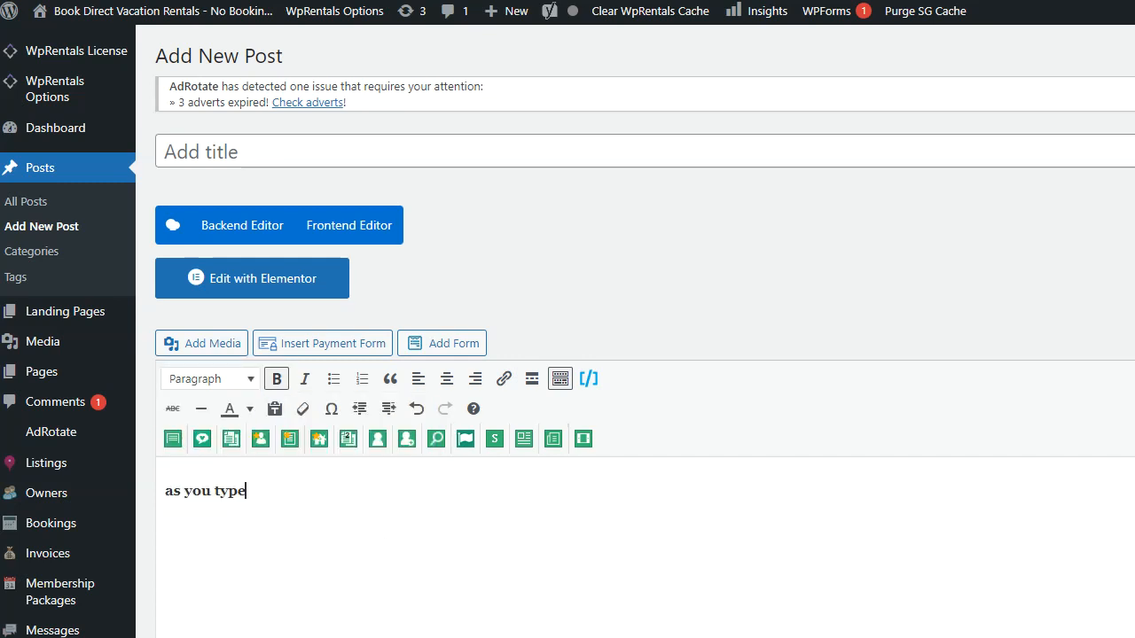
pyautogui.moveTo(247, 491); pyautogui.dragTo(165, 491)
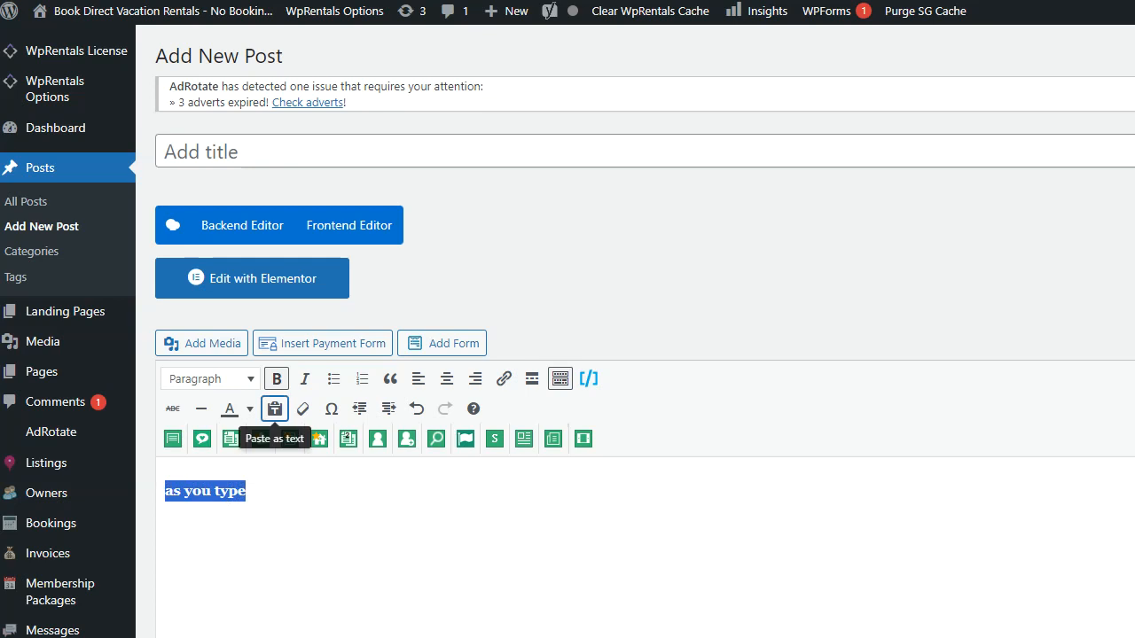
pyautogui.click(304, 379)
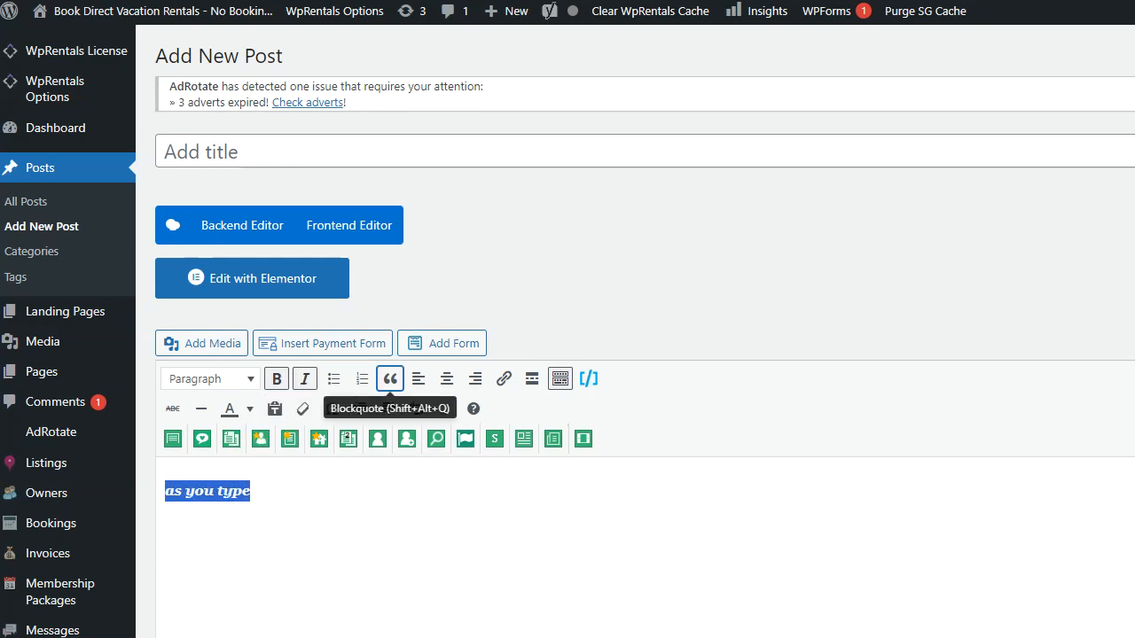
# Step: Format the selected text "as you type" as a blockquote containing a numbered list
pyautogui.click(390, 379)
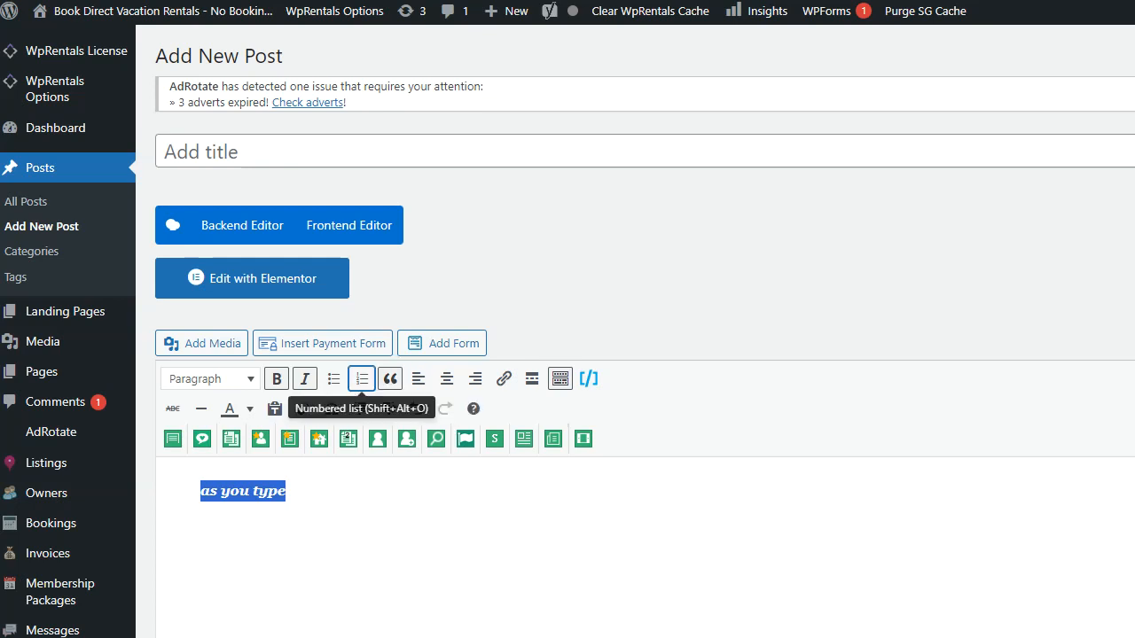
pyautogui.click(362, 379)
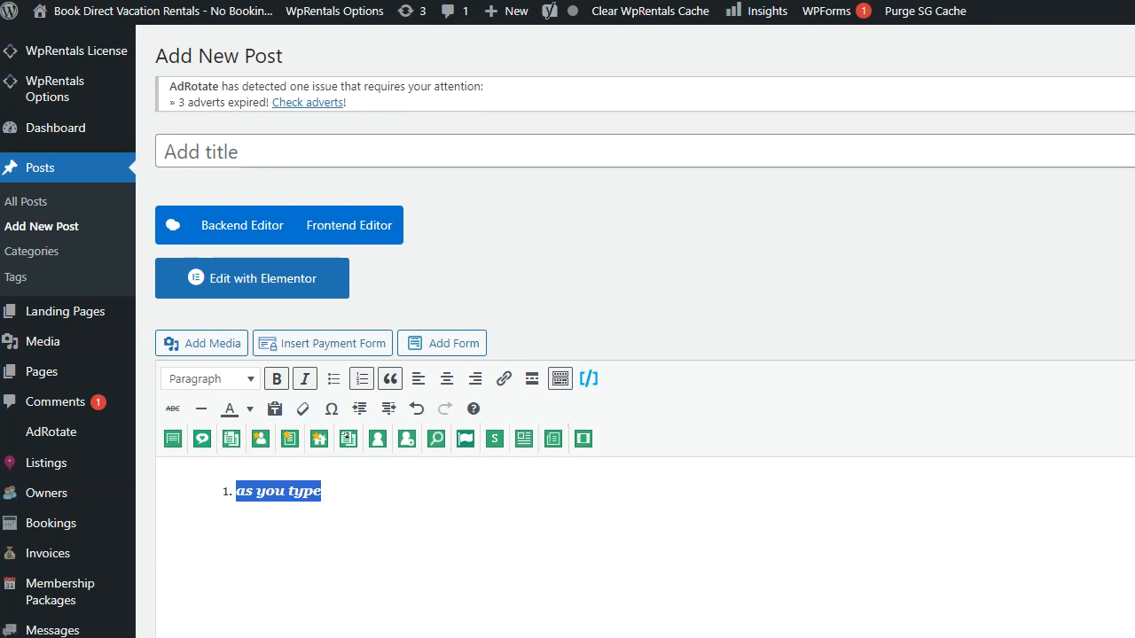
# Step: Convert the numbered item "as you type" into a bulleted list item
pyautogui.click(322, 491)
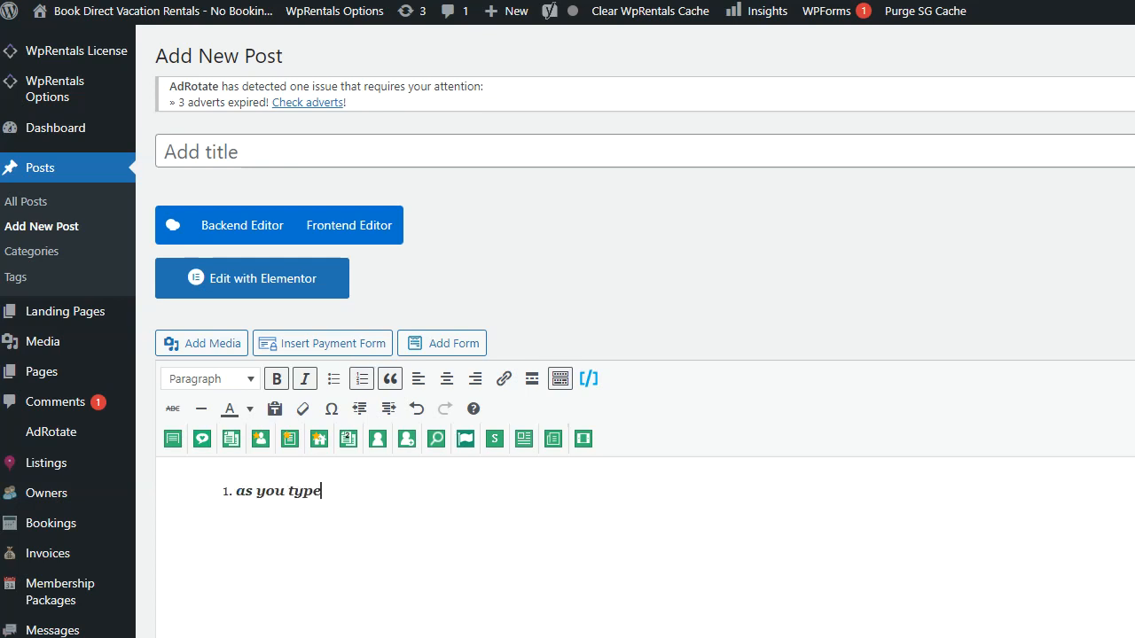
pyautogui.press('Return')
pyautogui.press('Return')
pyautogui.click(321, 491)
pyautogui.moveTo(322, 491); pyautogui.dragTo(236, 491)
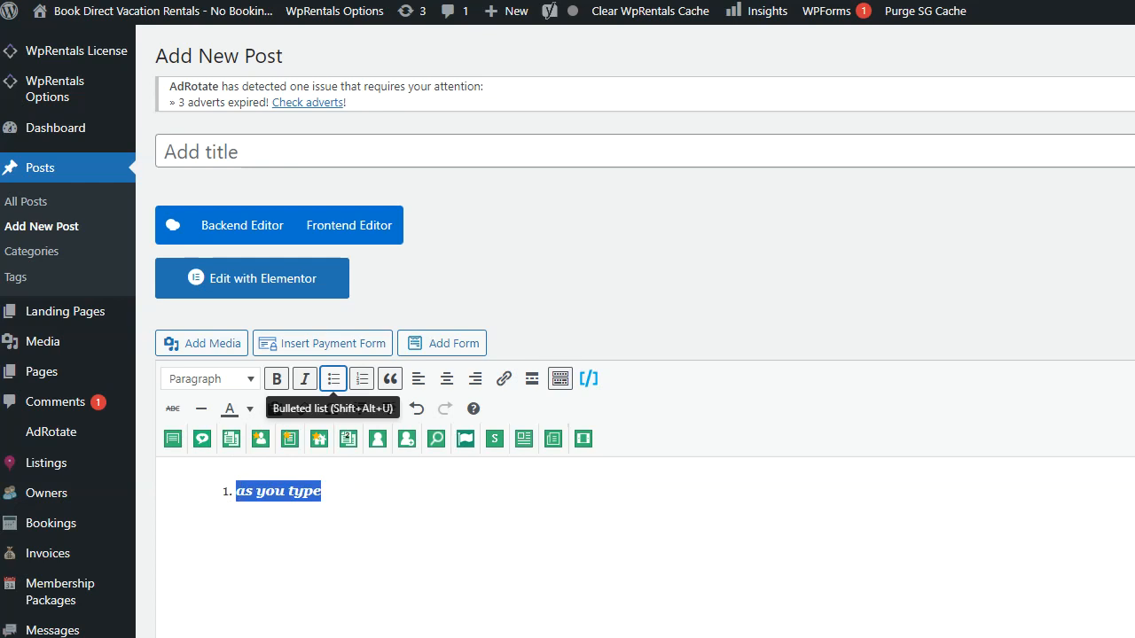
pyautogui.click(334, 378)
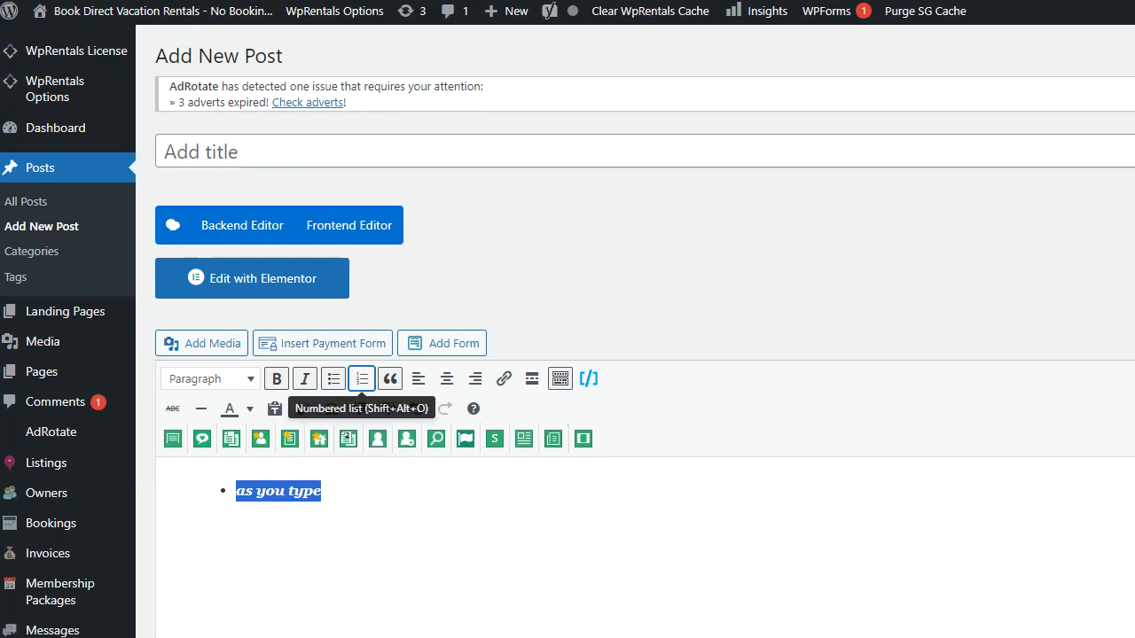
# Step: Try left and center alignment on the bulleted text, then turn the centering off again
pyautogui.click(418, 379)
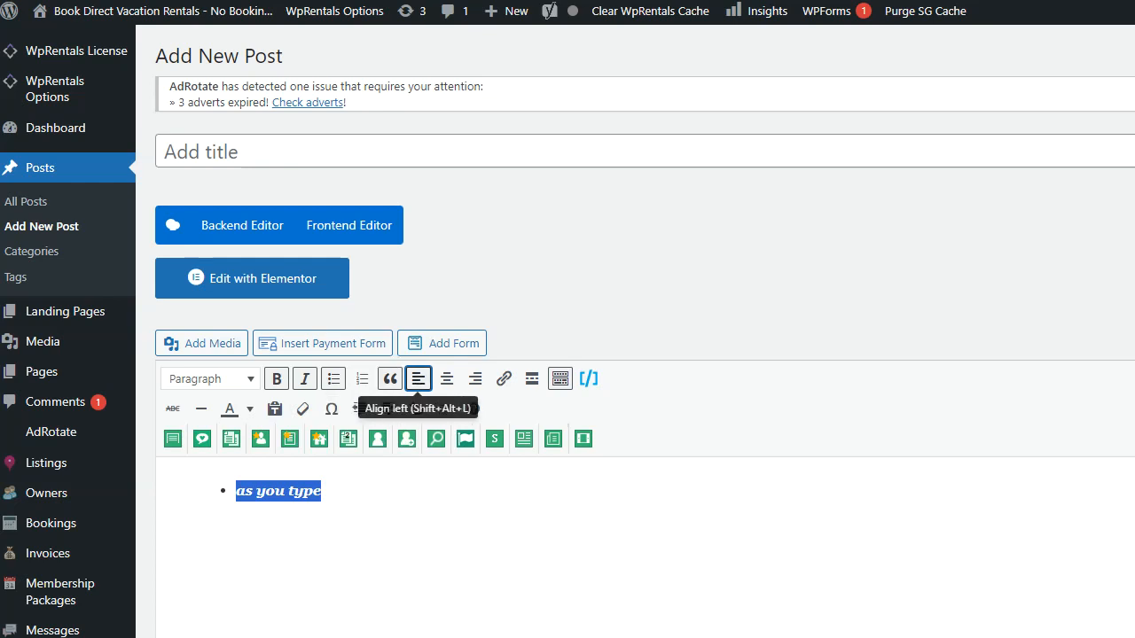
pyautogui.click(446, 378)
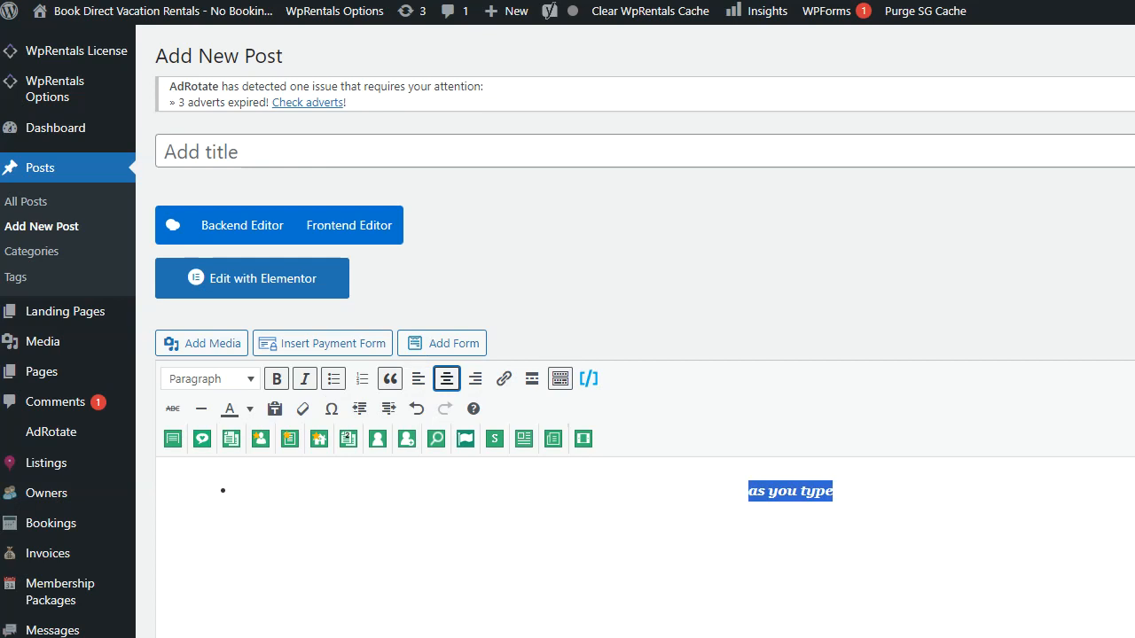
pyautogui.click(447, 379)
# Step: Remove the blockquote and bulleted list formatting from the text "as you type"
pyautogui.click(390, 378)
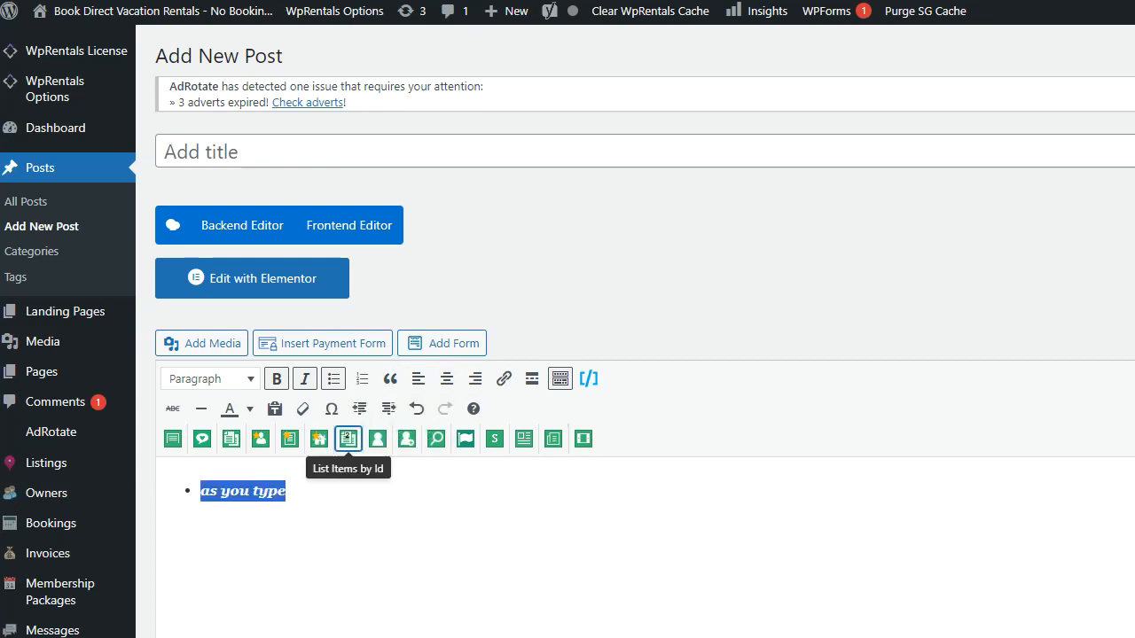
pyautogui.click(333, 378)
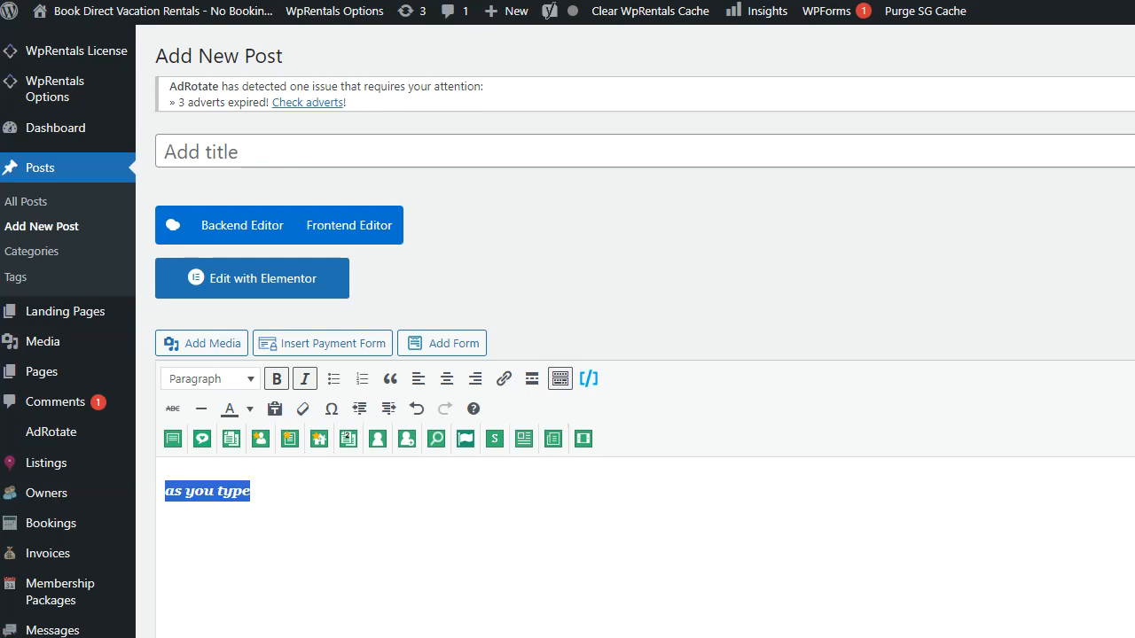
# Step: Start a link on the text "as you type" with the URL left empty, and view the text color palette
pyautogui.click(503, 378)
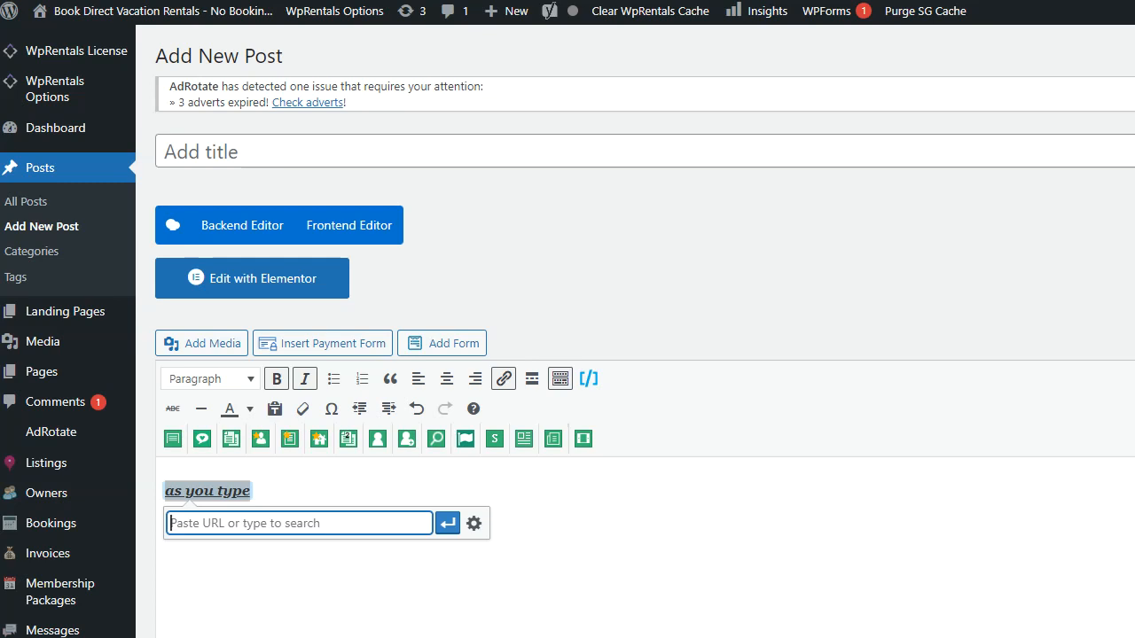
pyautogui.click(251, 491)
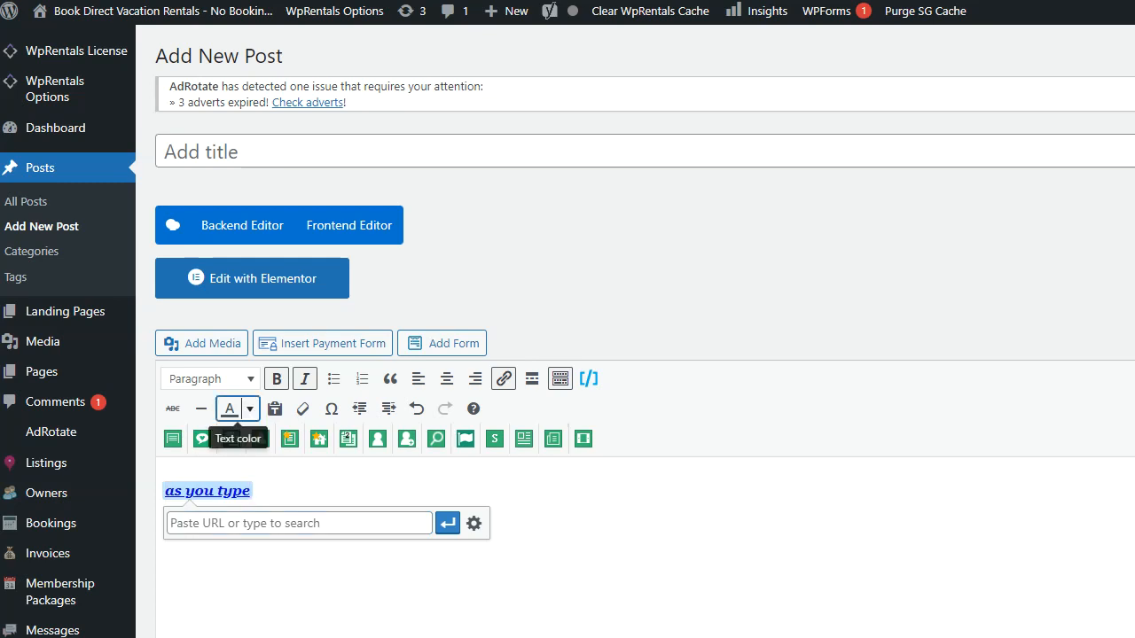
pyautogui.click(250, 409)
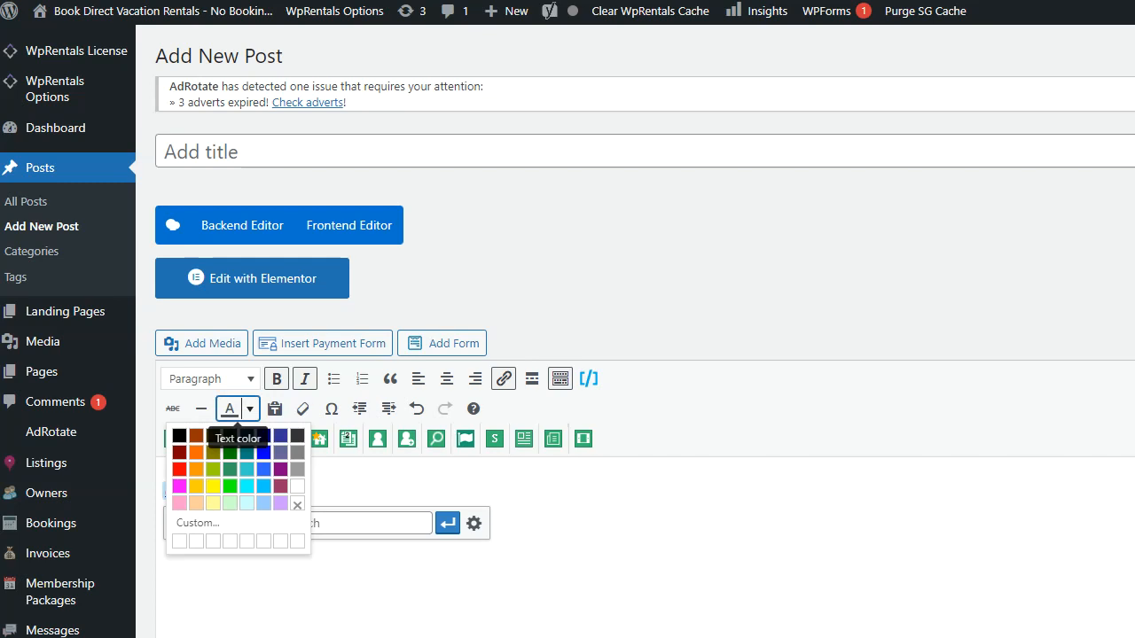
pyautogui.click(399, 490)
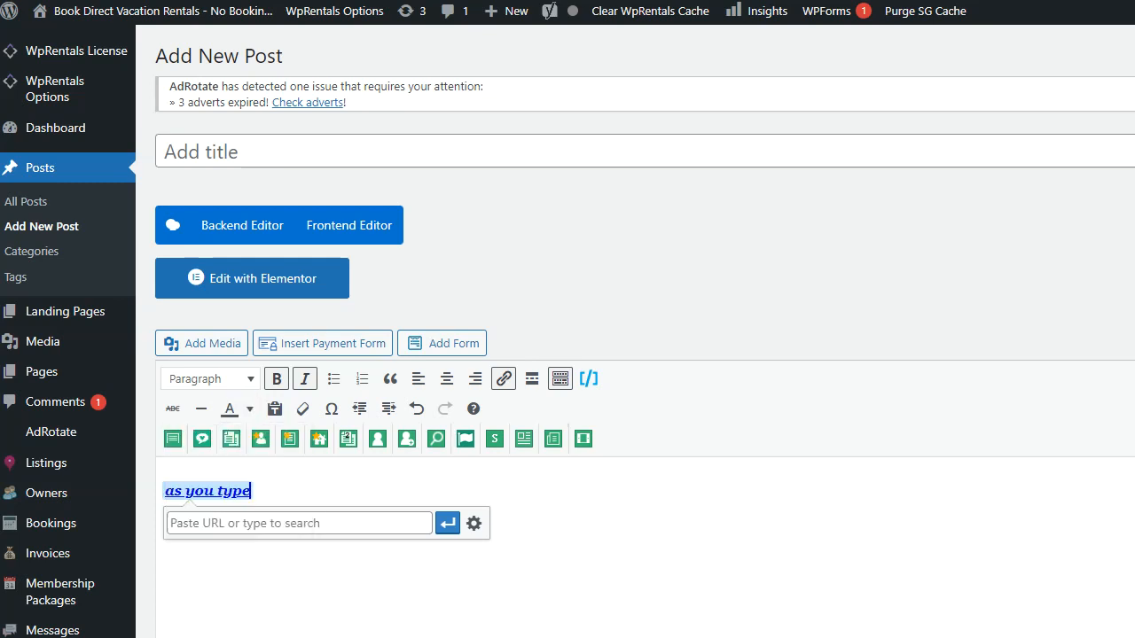